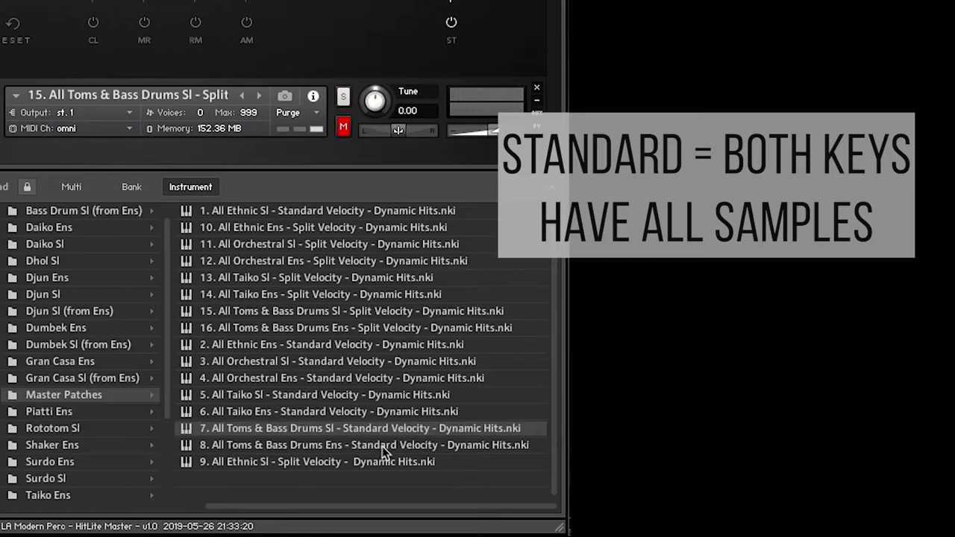
# Select the Split Velocity toms patch in Master Patches, then close the Browser with F1.
pyautogui.click(315, 317)
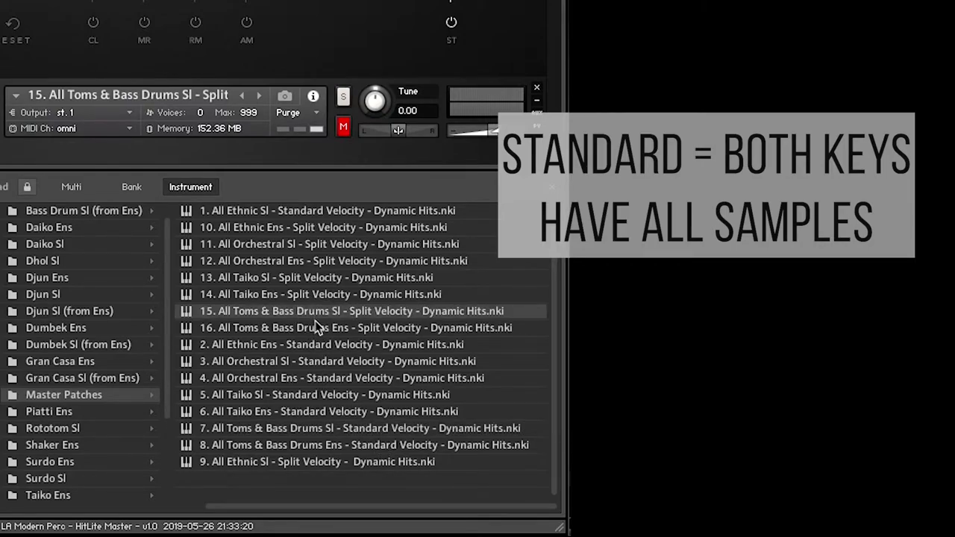
pyautogui.click(315, 324)
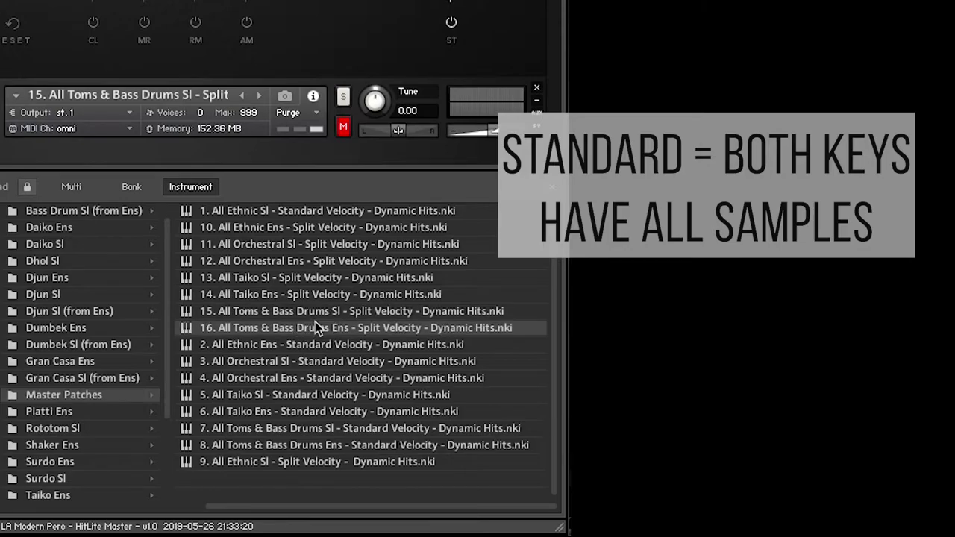
pyautogui.press('F1')
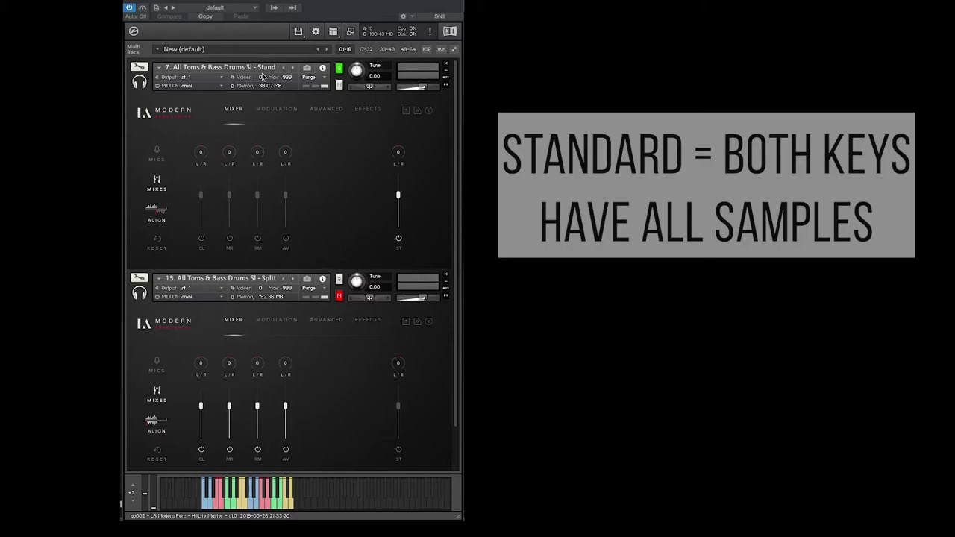
# Make Standard Velocity toms instrument 7 active, play a tom note, and scroll down to instrument 15.
pyautogui.click(348, 70)
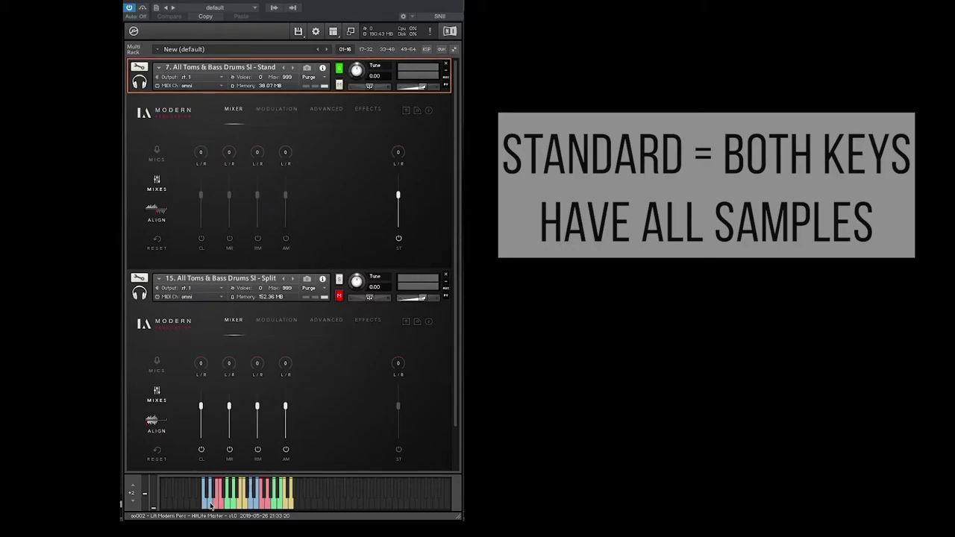
pyautogui.click(211, 505)
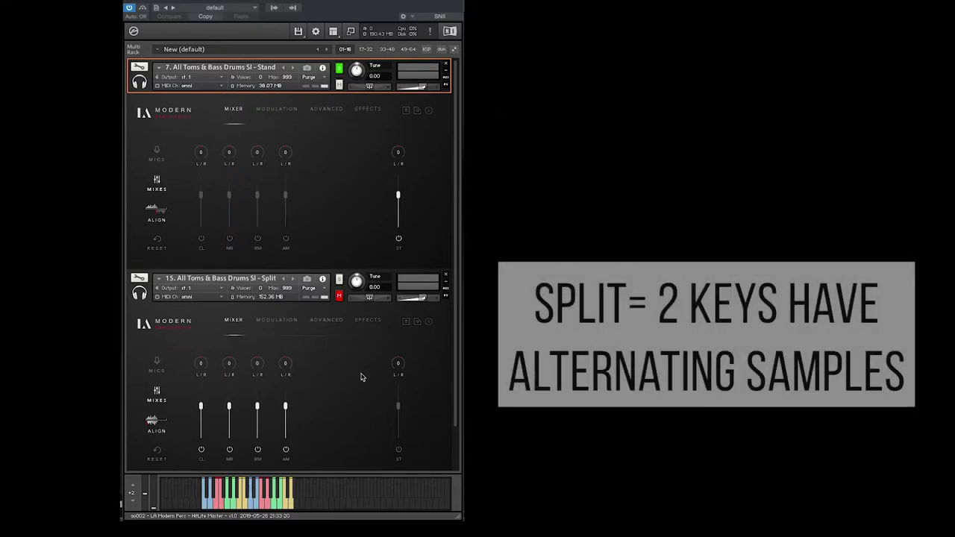
pyautogui.scroll(-2, 348, 390)
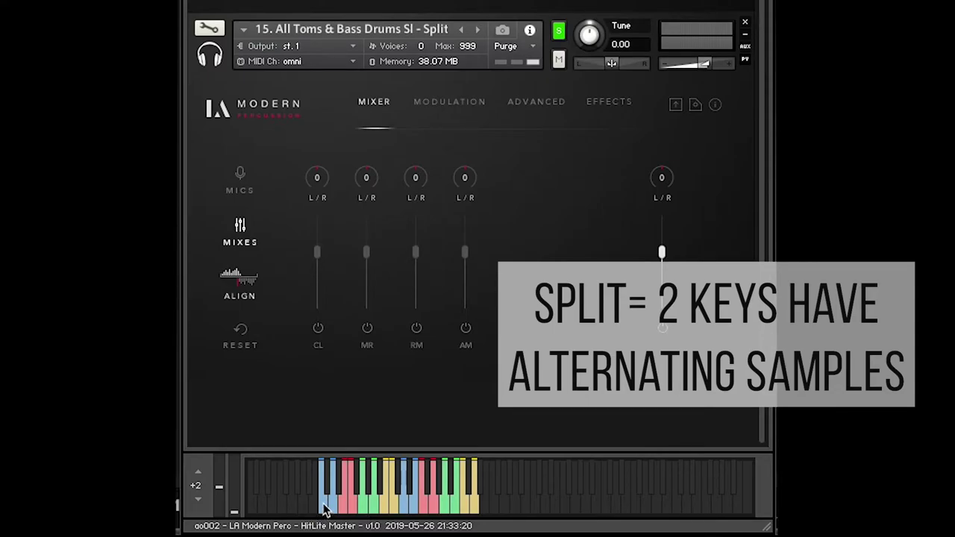
pyautogui.click(332, 515)
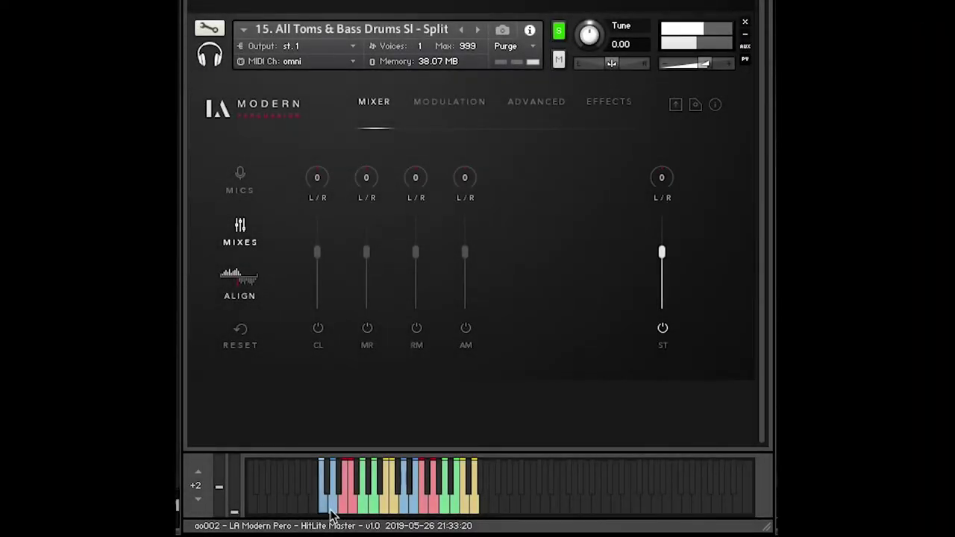
pyautogui.click(331, 510)
pyautogui.click(331, 510)
pyautogui.click(331, 510)
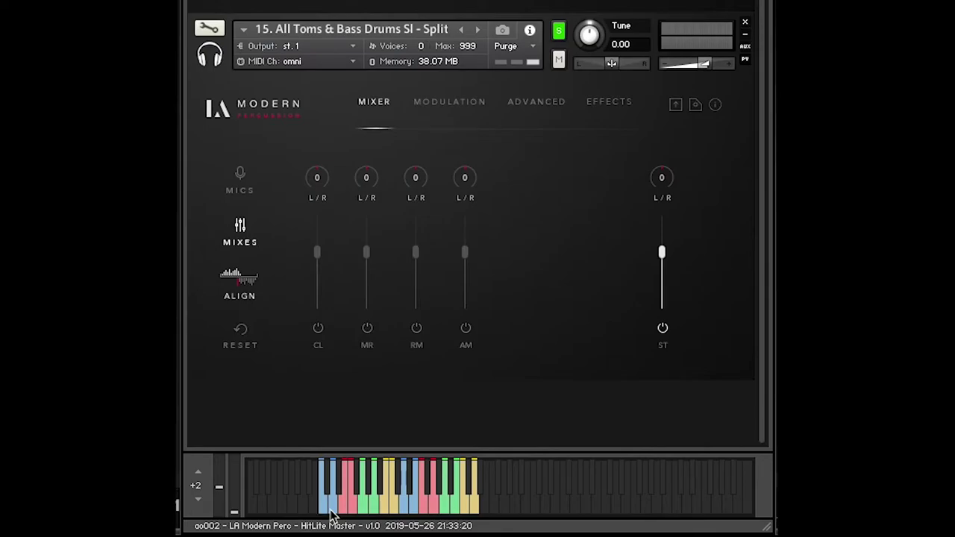
pyautogui.click(331, 510)
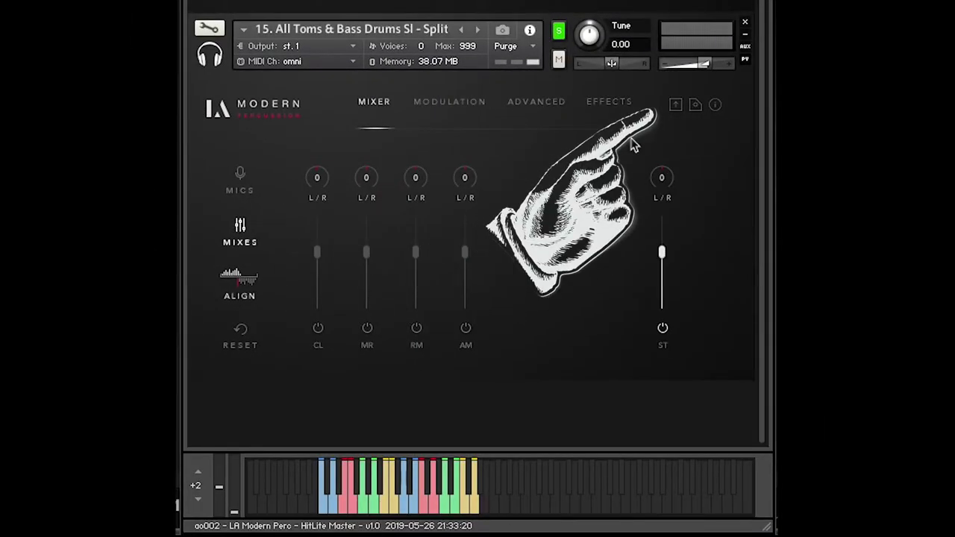
# Load Room_4.nka into the Split toms instrument, switching it to a single stereo mix (38.07 MB).
pyautogui.click(675, 104)
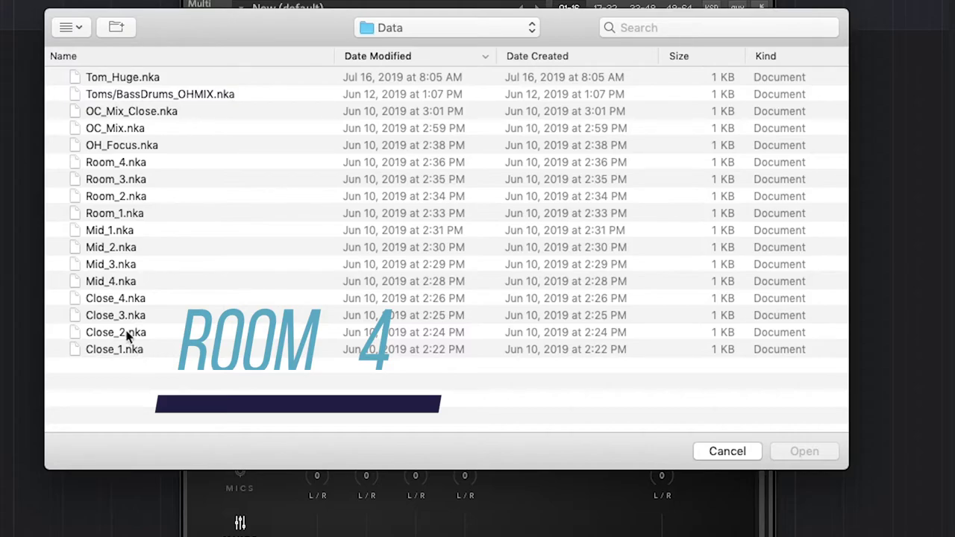
pyautogui.doubleClick(103, 163)
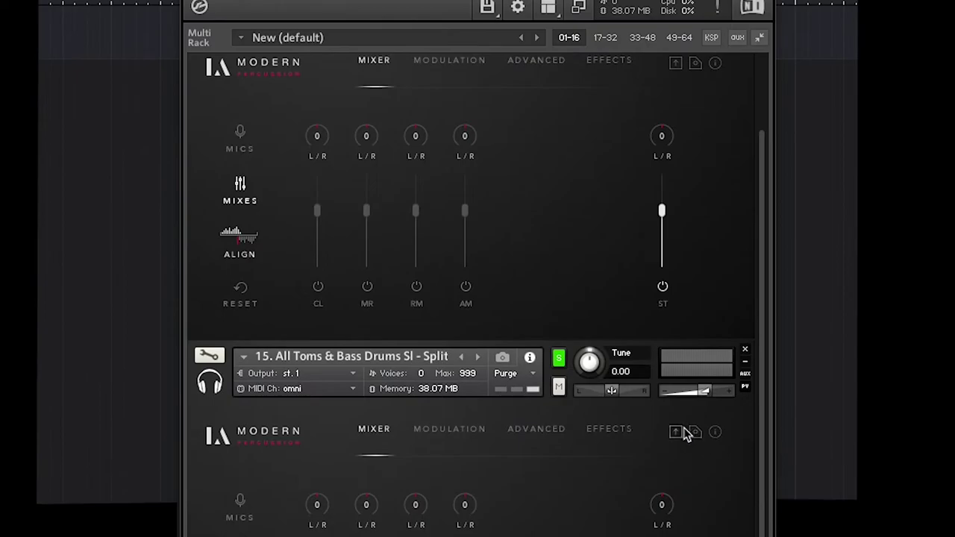
# Reload Room_4.nka into the Split toms instrument, restoring its four mic channels (152.36 MB).
pyautogui.click(679, 429)
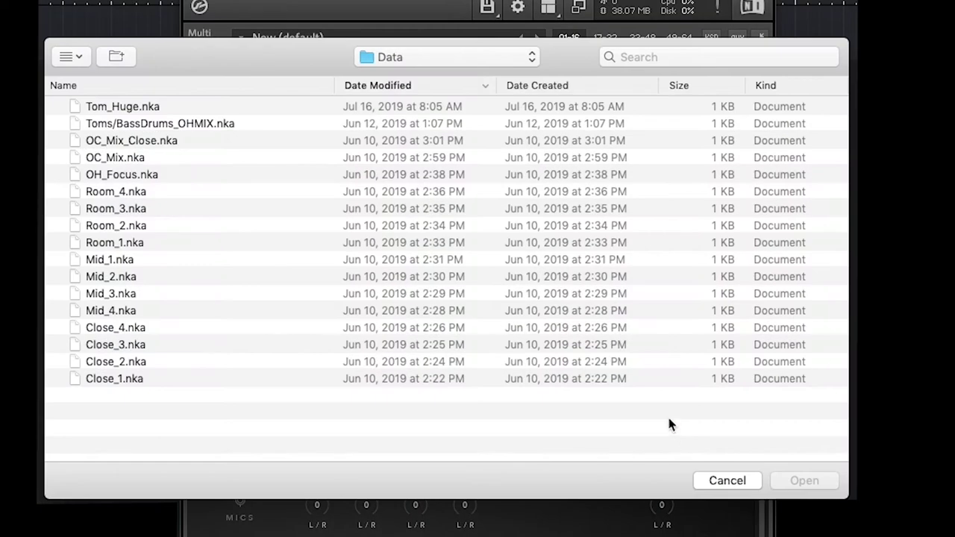
pyautogui.click(113, 196)
pyautogui.doubleClick(114, 196)
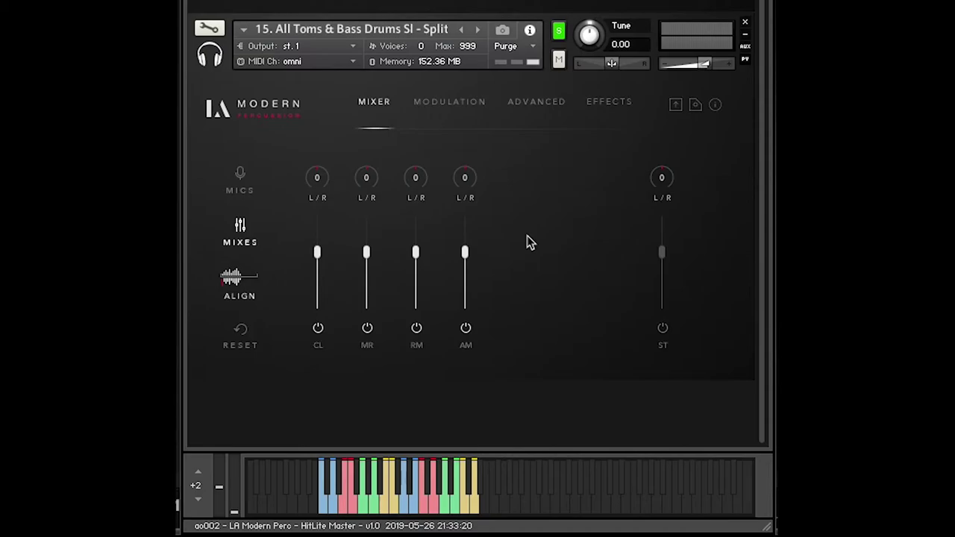
# On the Effects page, turn Transient Sustain down to -100 %, then bring up the Modulation page.
pyautogui.click(613, 104)
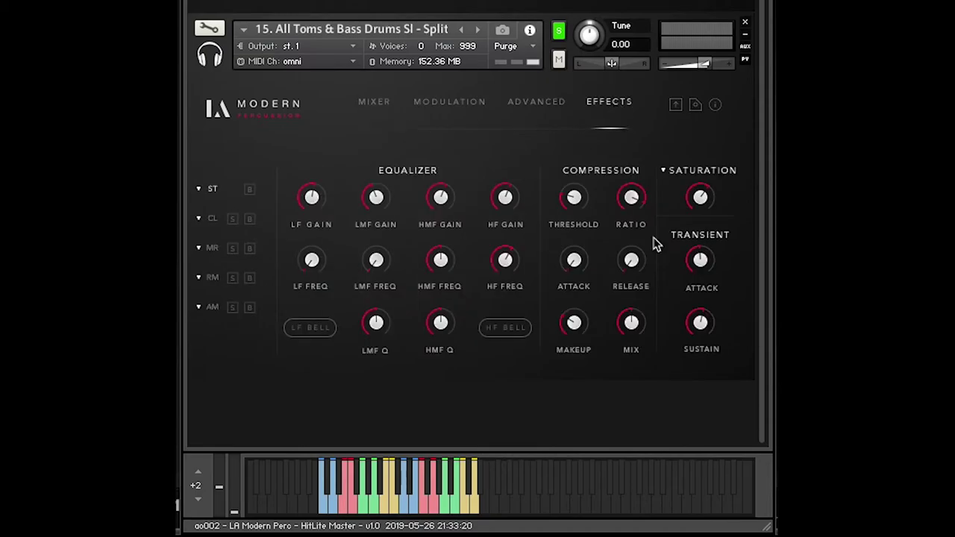
pyautogui.moveTo(697, 326); pyautogui.dragTo(654, 422)
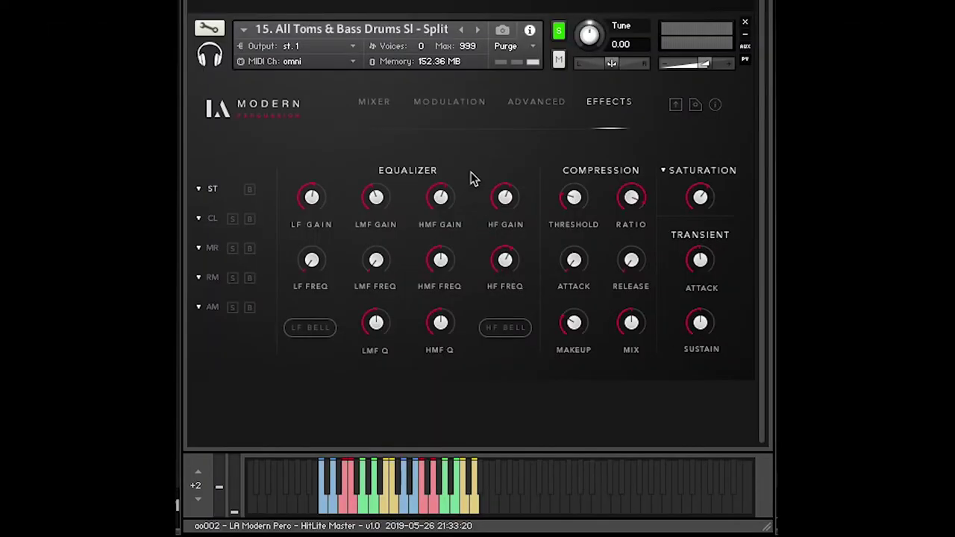
pyautogui.click(451, 101)
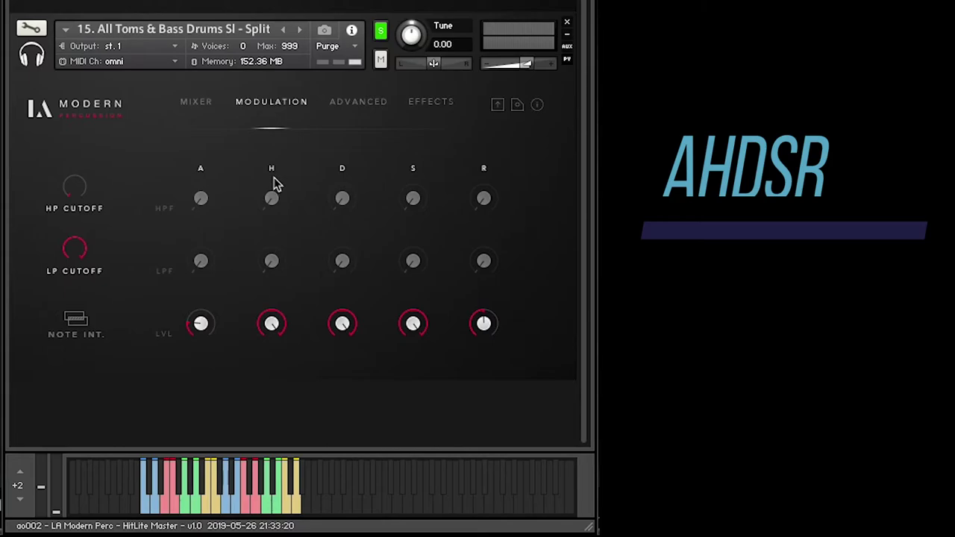
# Reshape the LVL AHDSR envelope by lowering hold, decay and sustain, then fine-tuning decay and hold.
pyautogui.moveTo(276, 324); pyautogui.dragTo(292, 407)
pyautogui.moveTo(342, 326); pyautogui.dragTo(360, 400)
pyautogui.moveTo(415, 328); pyautogui.dragTo(436, 536)
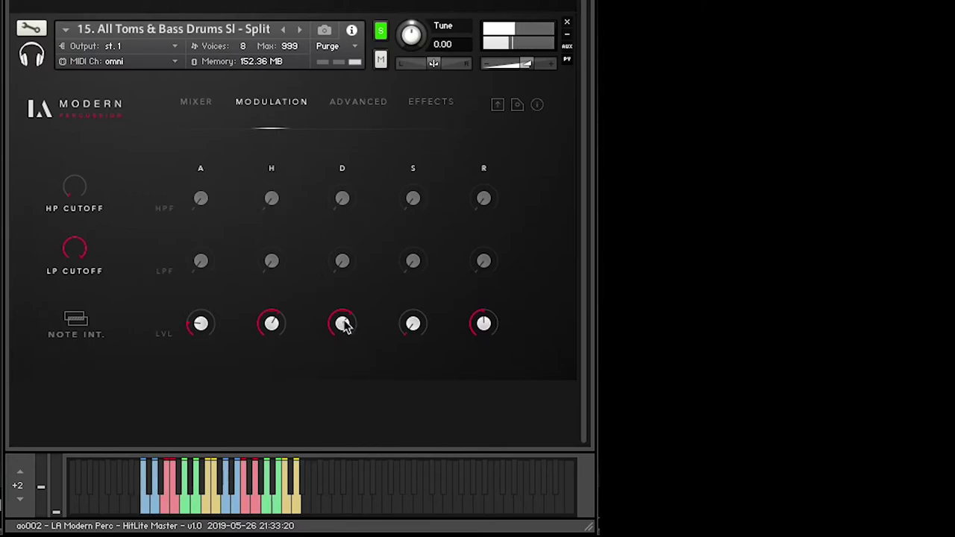
pyautogui.moveTo(344, 327); pyautogui.dragTo(374, 310)
pyautogui.moveTo(515, 310); pyautogui.dragTo(516, 309)
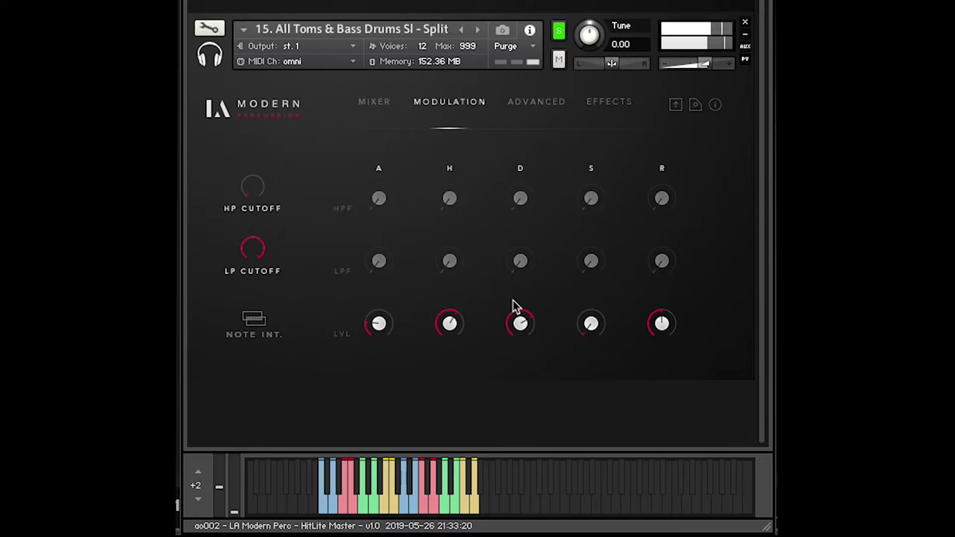
pyautogui.moveTo(515, 334); pyautogui.dragTo(530, 381)
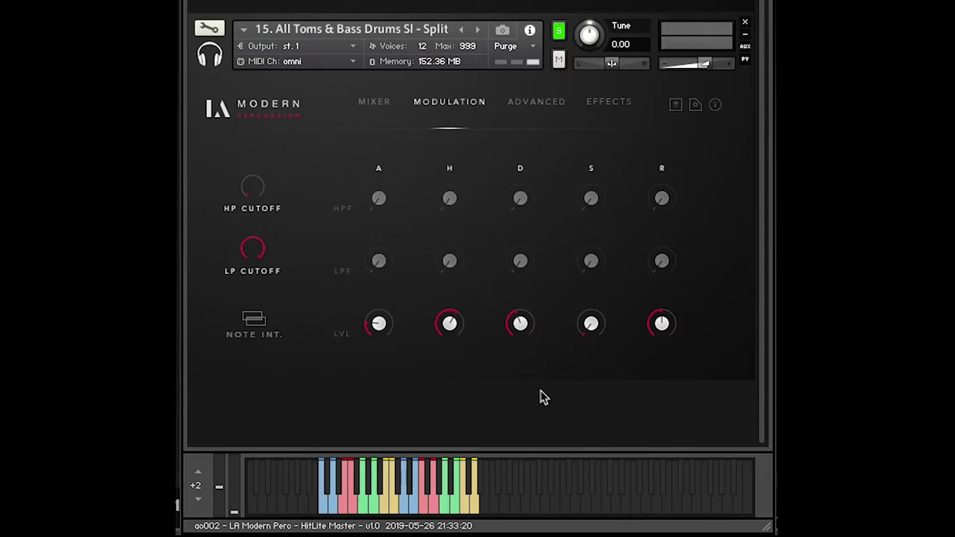
pyautogui.moveTo(519, 333); pyautogui.dragTo(516, 312)
pyautogui.moveTo(589, 337); pyautogui.dragTo(585, 286)
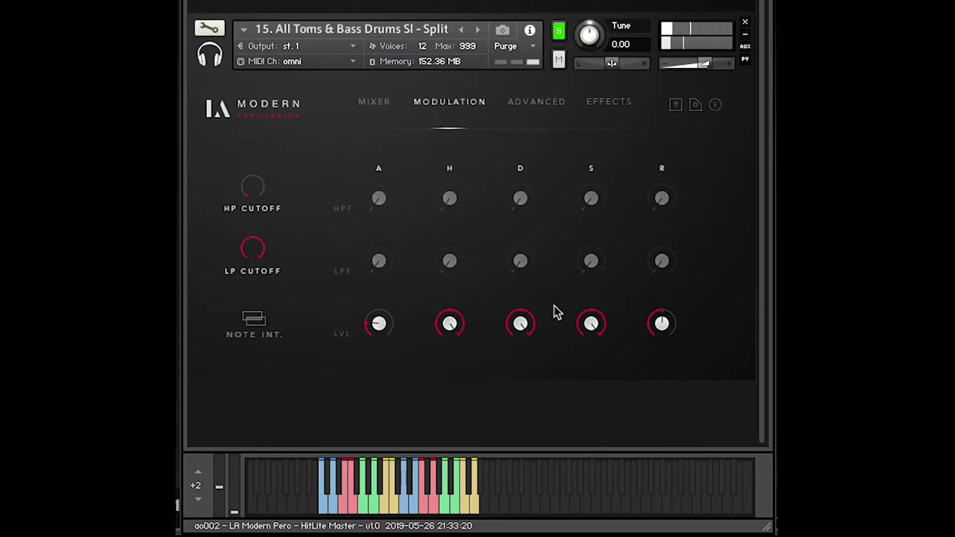
pyautogui.moveTo(449, 326); pyautogui.dragTo(458, 426)
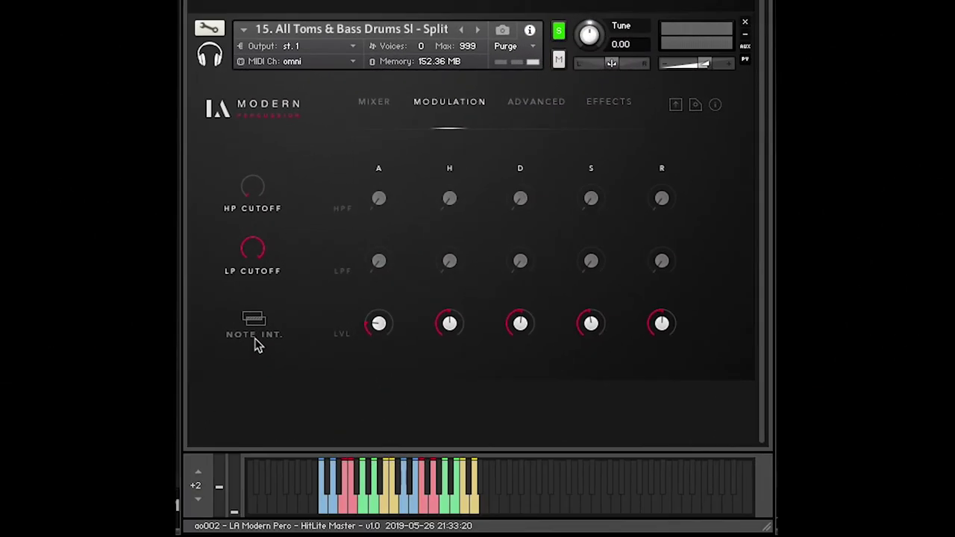
# Turn on Note Interruption and nudge the level envelope's decay amount slightly up.
pyautogui.click(256, 334)
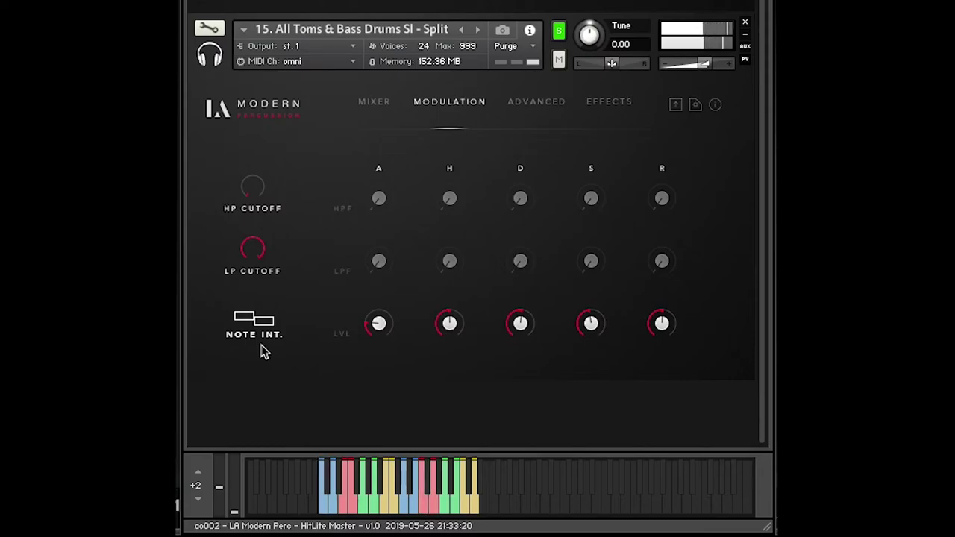
pyautogui.moveTo(526, 323); pyautogui.dragTo(527, 299)
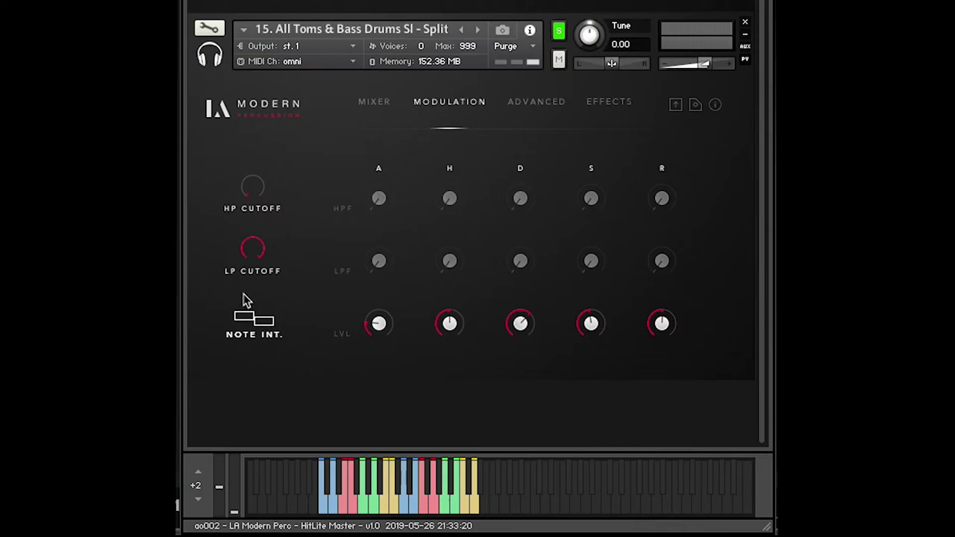
pyautogui.moveTo(522, 324); pyautogui.dragTo(520, 312)
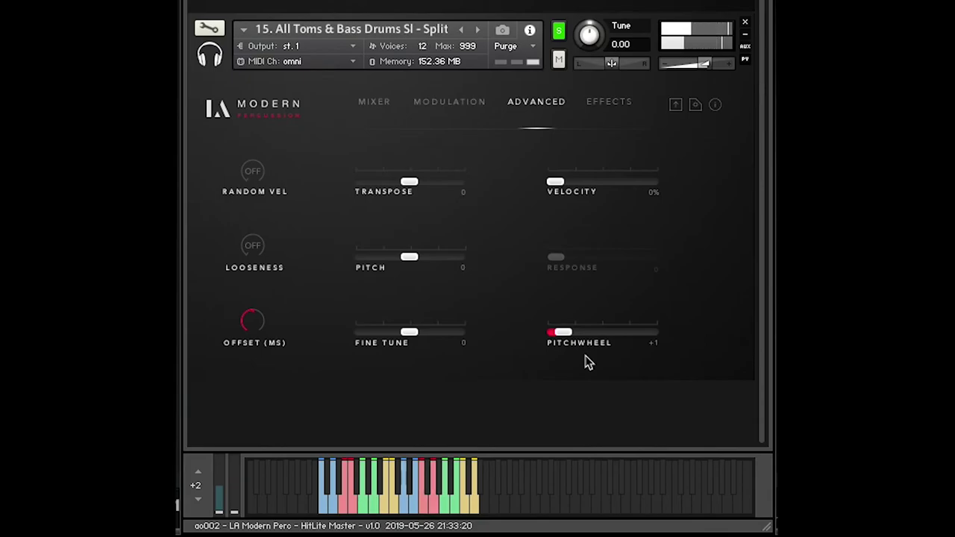
# Set the pitchwheel range to +4 on the Advanced page.
pyautogui.click(586, 331)
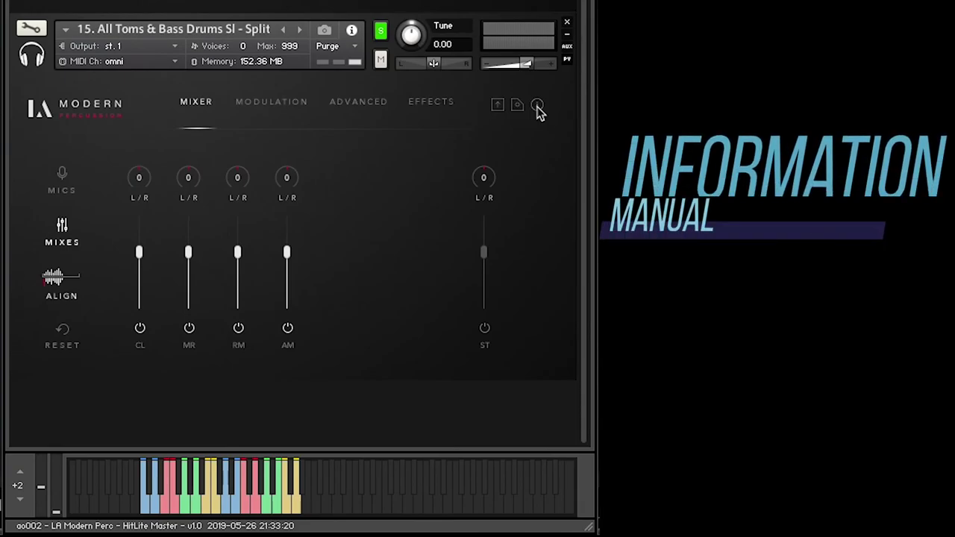
# View and close the Mixes Quick Info, then the Modulation page's Quick Info.
pyautogui.click(537, 106)
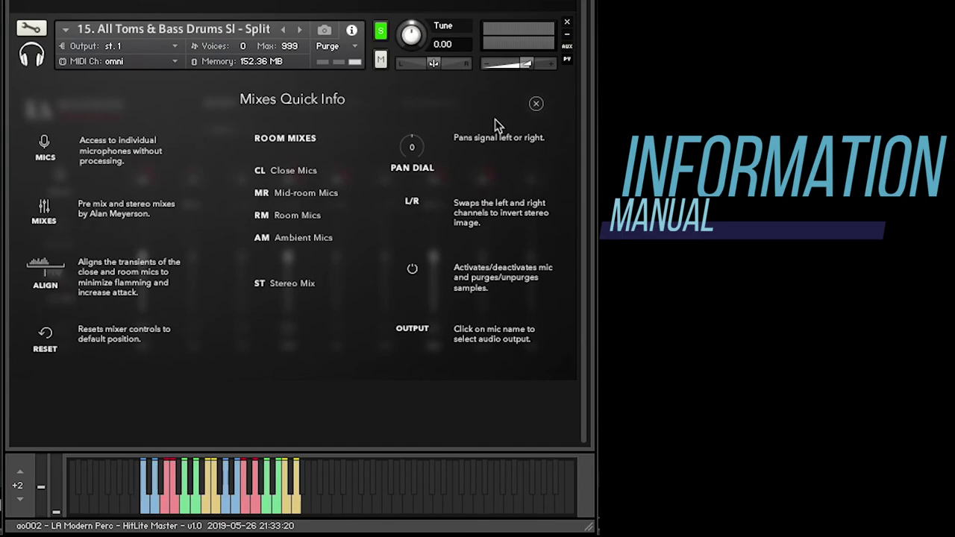
pyautogui.click(535, 103)
pyautogui.click(279, 103)
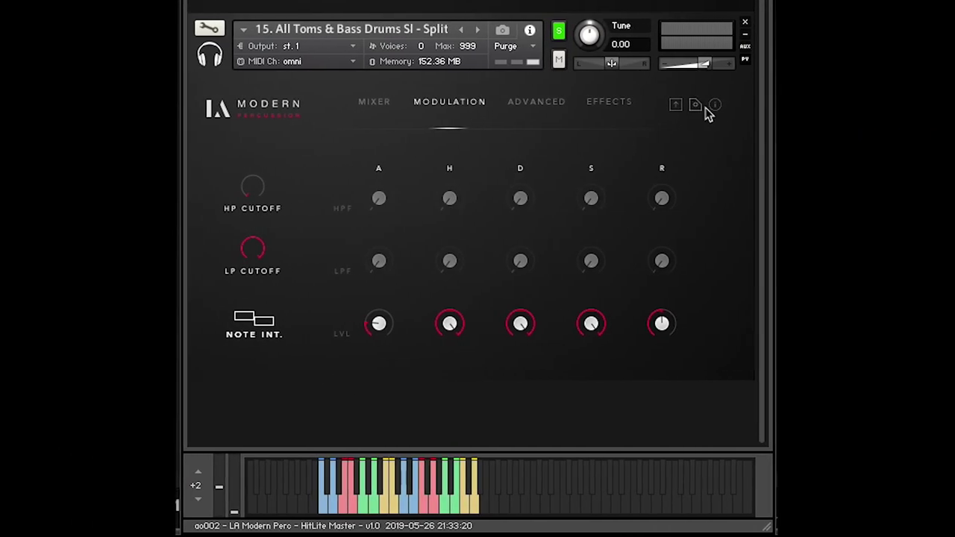
pyautogui.click(714, 105)
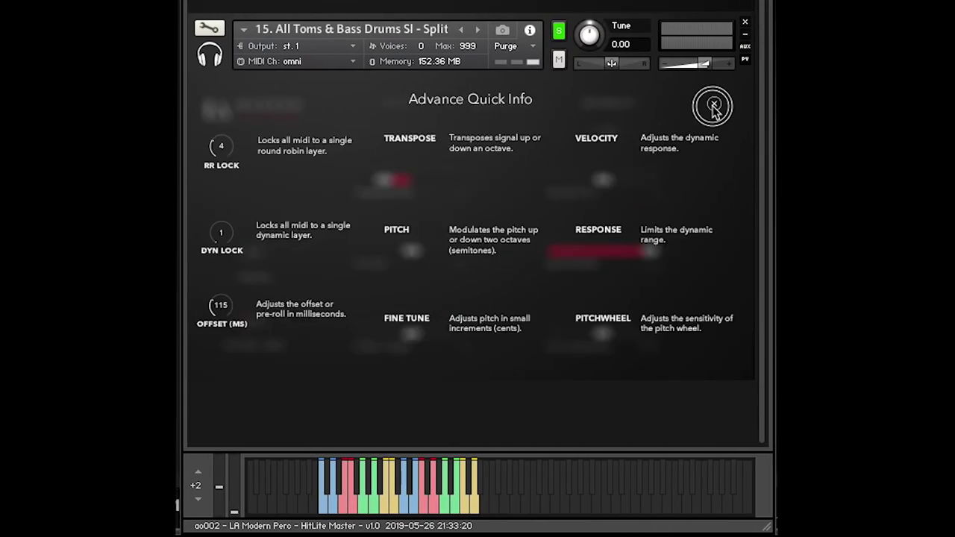
pyautogui.click(712, 105)
# On the Effects page, view and close the Effects Quick Info overlay twice.
pyautogui.click(610, 102)
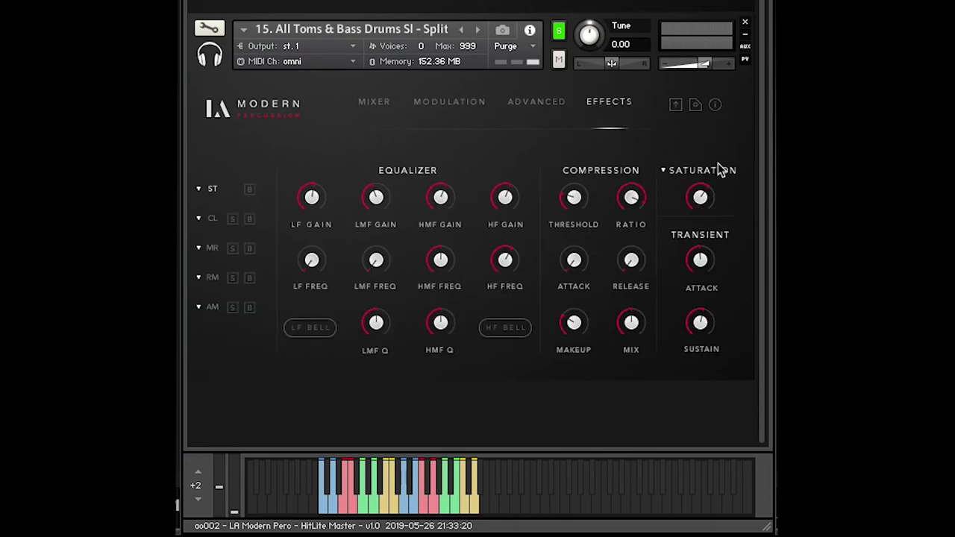
pyautogui.click(716, 106)
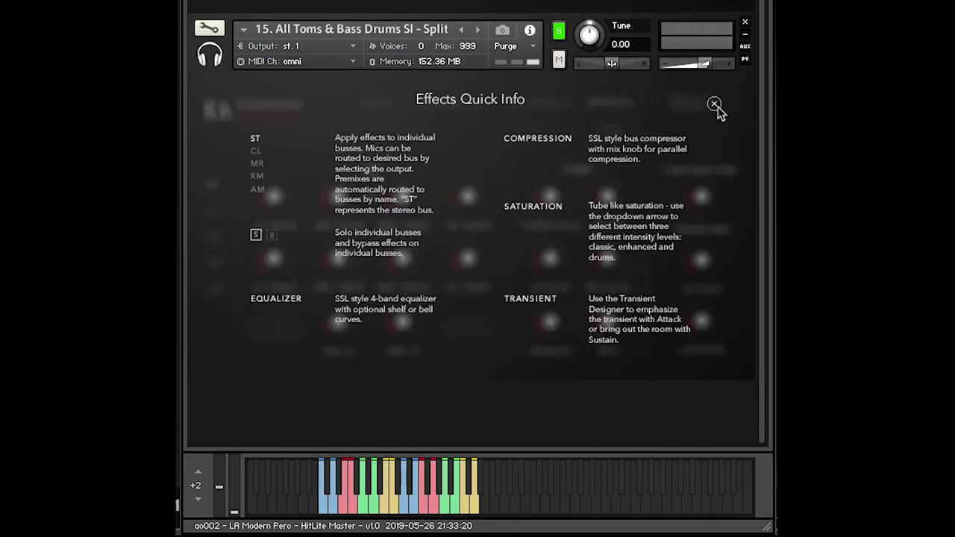
pyautogui.click(713, 105)
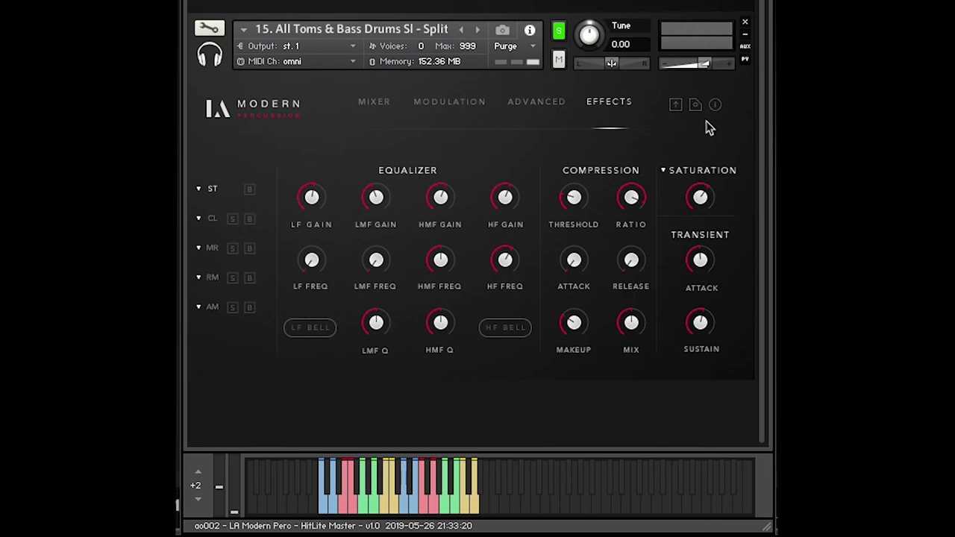
pyautogui.click(714, 105)
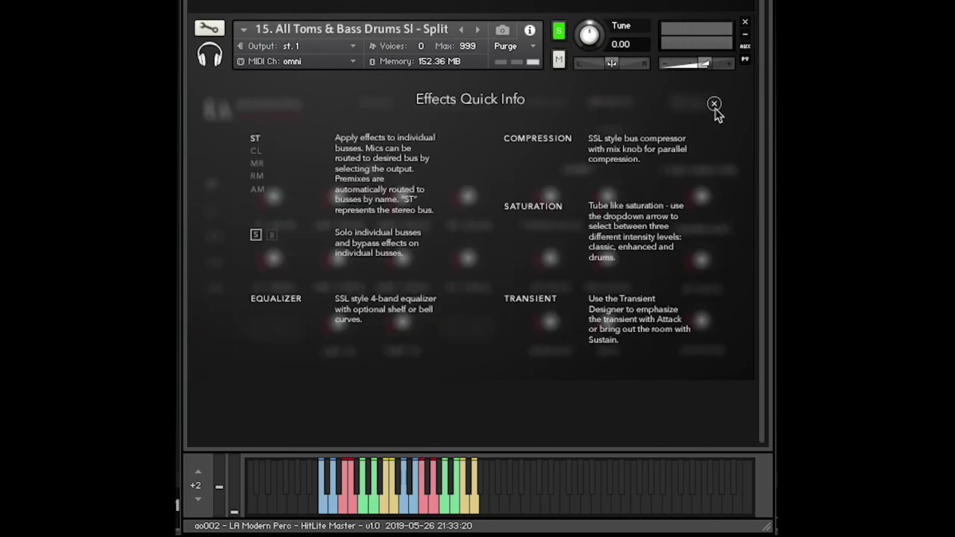
pyautogui.click(714, 105)
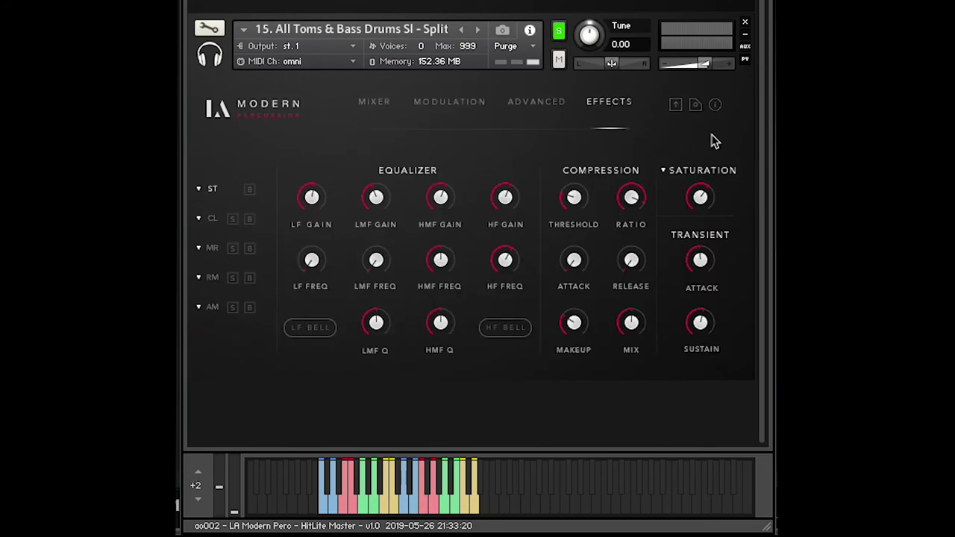